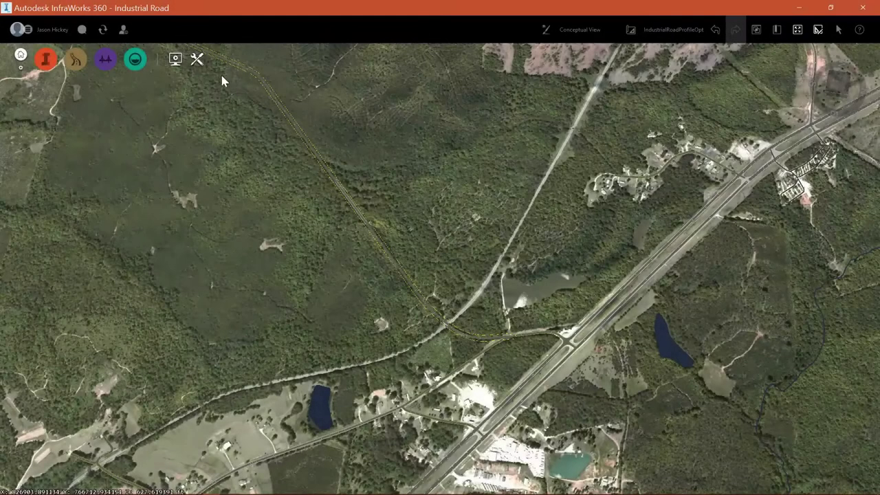
# Create a new storyboard in the Storyboard Creator and name it 'Drive This Road'.
pyautogui.click(176, 60)
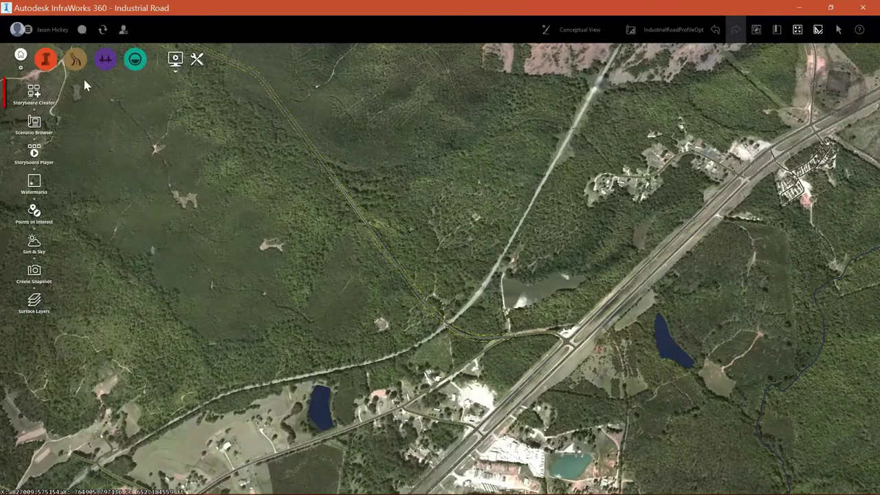
pyautogui.click(33, 100)
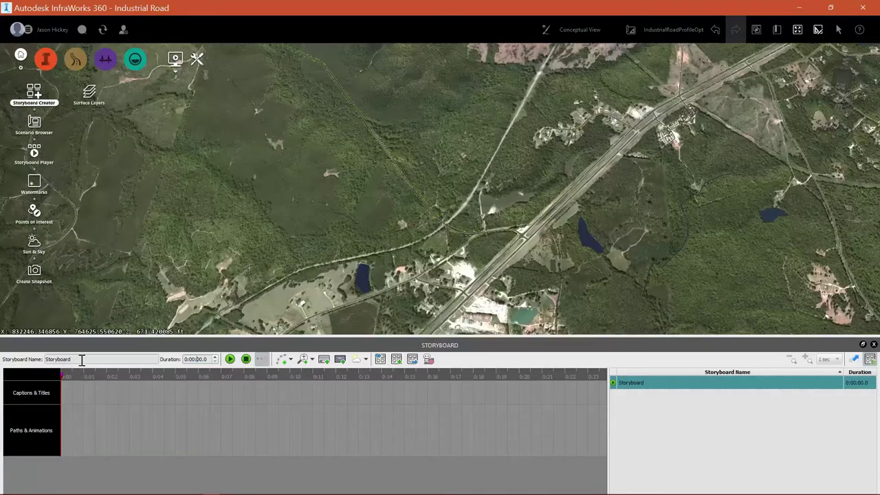
pyautogui.moveTo(77, 359); pyautogui.dragTo(2, 360)
pyautogui.write('Drive This Road')
pyautogui.click(291, 360)
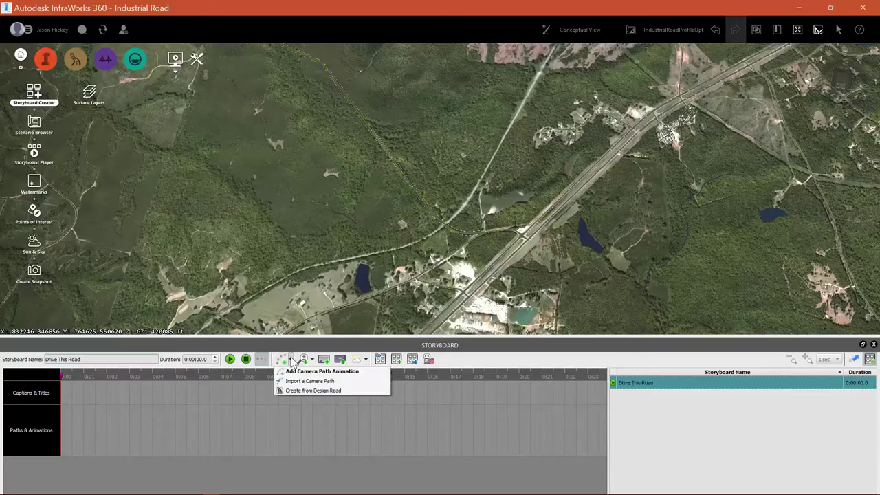
# Start a camera path from a design road and pick the road to follow.
pyautogui.click(302, 390)
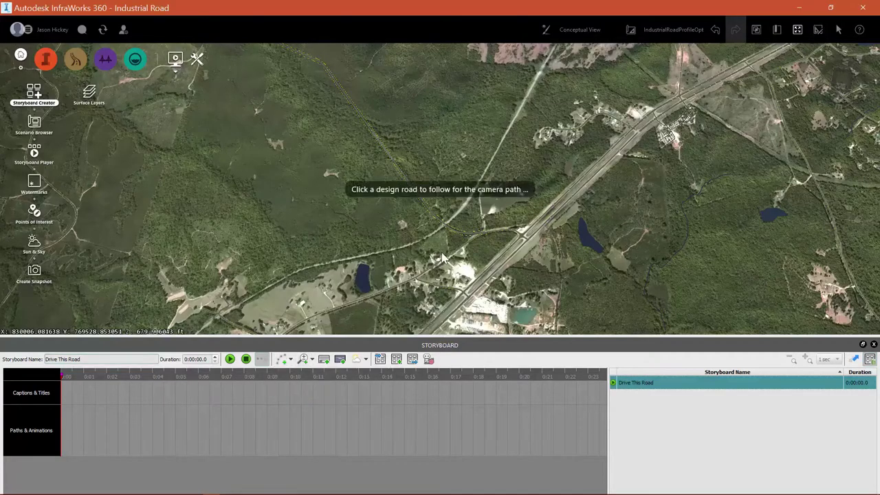
pyautogui.scroll(5, 443, 258)
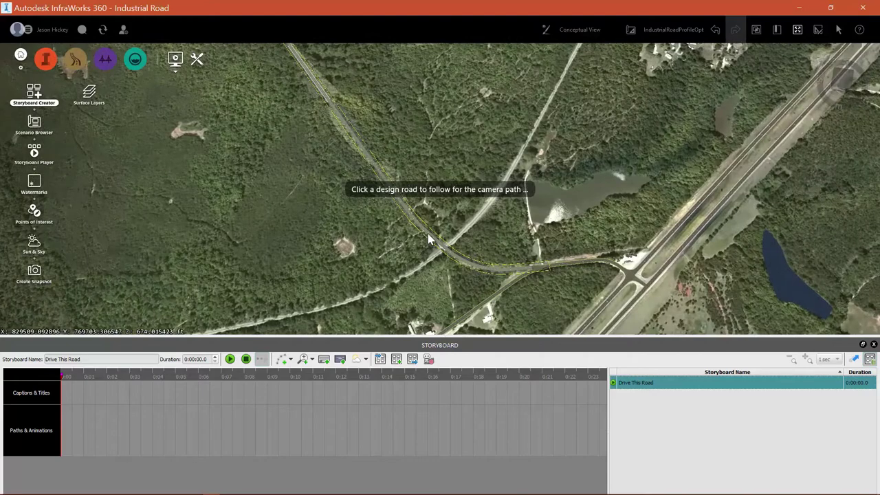
pyautogui.click(428, 234)
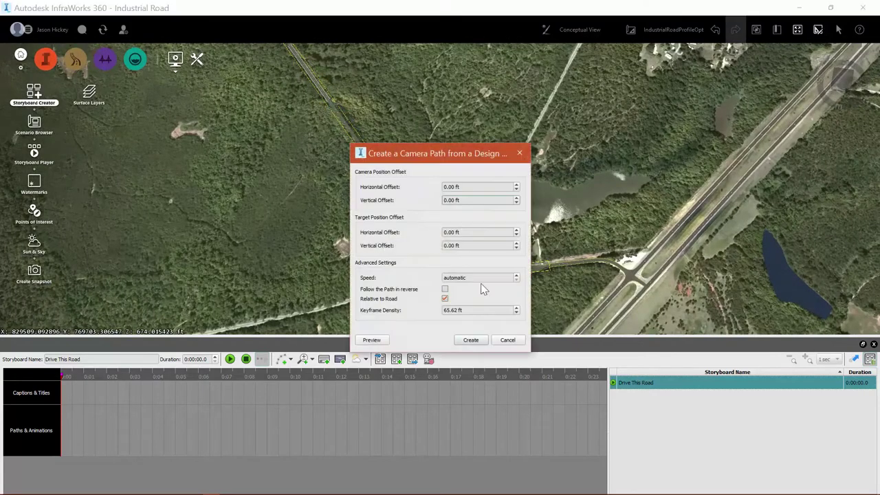
# Set 5 ft horizontal offset, 6 ft vertical offset and 25 mph speed, then create the path.
pyautogui.click(465, 197)
pyautogui.moveTo(464, 188); pyautogui.dragTo(409, 177)
pyautogui.write('5')
pyautogui.press('Tab')
pyautogui.press('Tab')
pyautogui.press('Tab')
pyautogui.moveTo(482, 202); pyautogui.dragTo(397, 184)
pyautogui.write('6.0')
pyautogui.hotkey('shift', 'Tab')
pyautogui.click(454, 279)
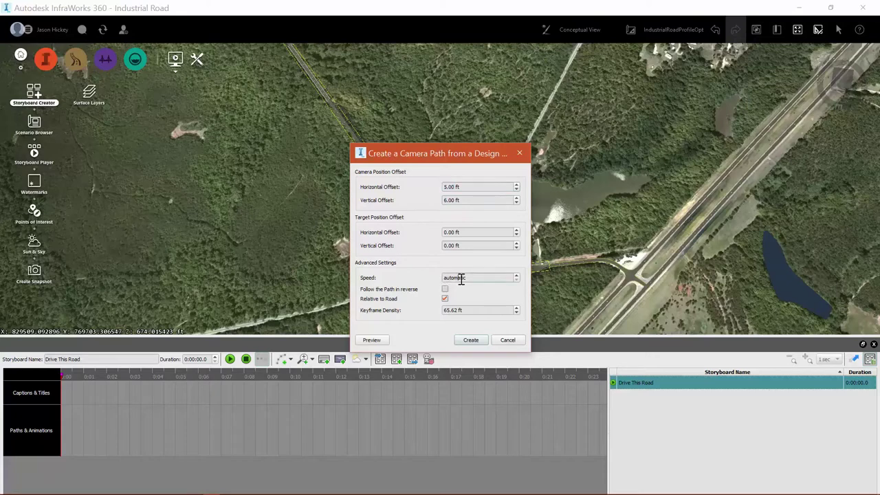
pyautogui.click(516, 275)
pyautogui.click(475, 341)
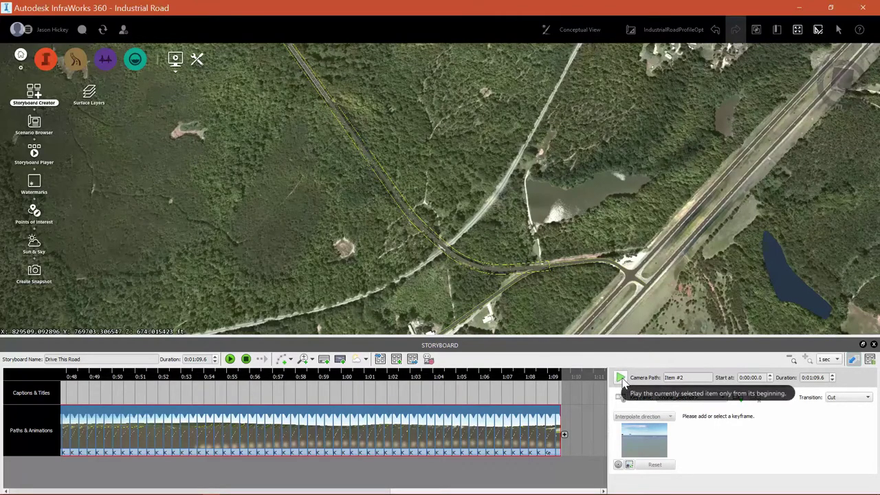
# Play the drive along the road, then set the playhead back to about 1:02.
pyautogui.click(620, 378)
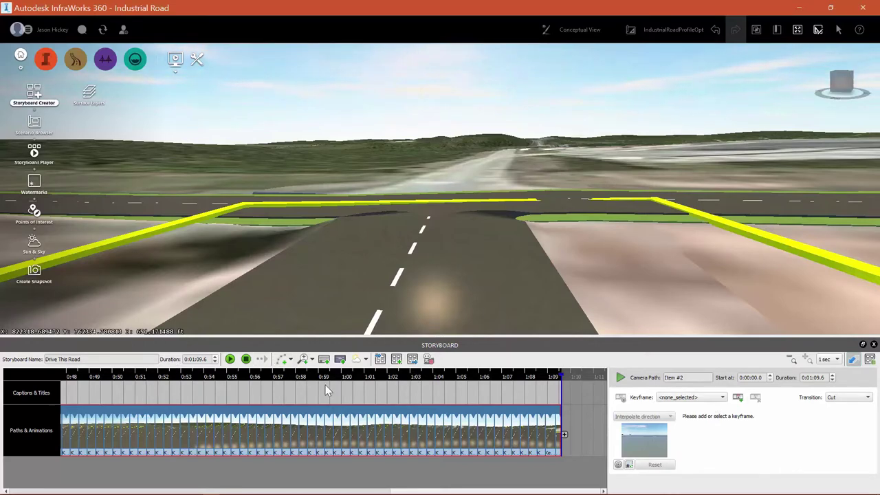
pyautogui.moveTo(563, 382); pyautogui.dragTo(400, 379)
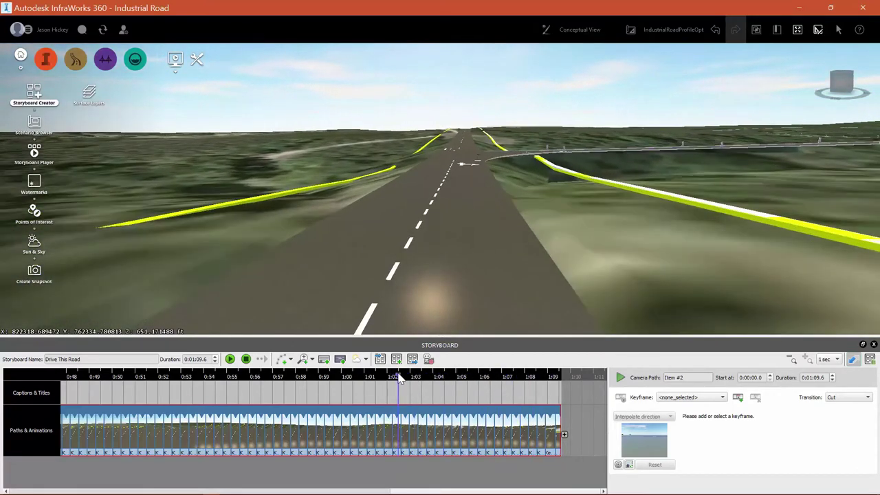
pyautogui.click(396, 396)
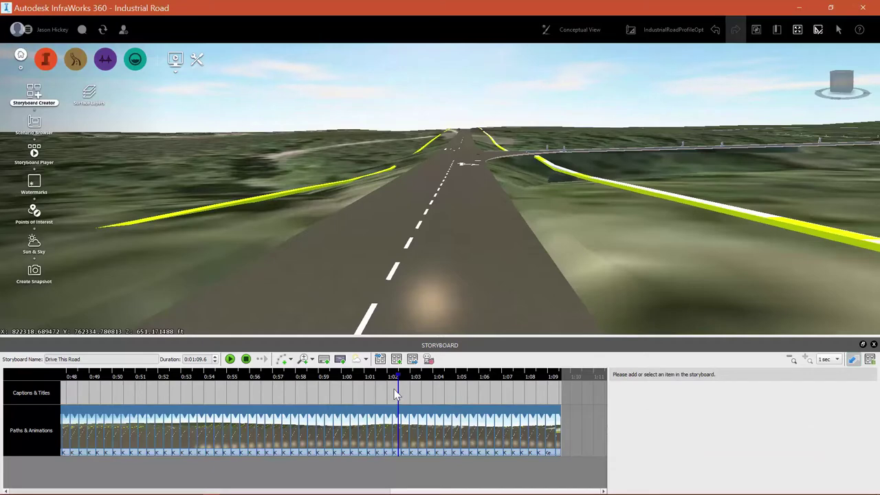
pyautogui.moveTo(397, 376); pyautogui.dragTo(389, 377)
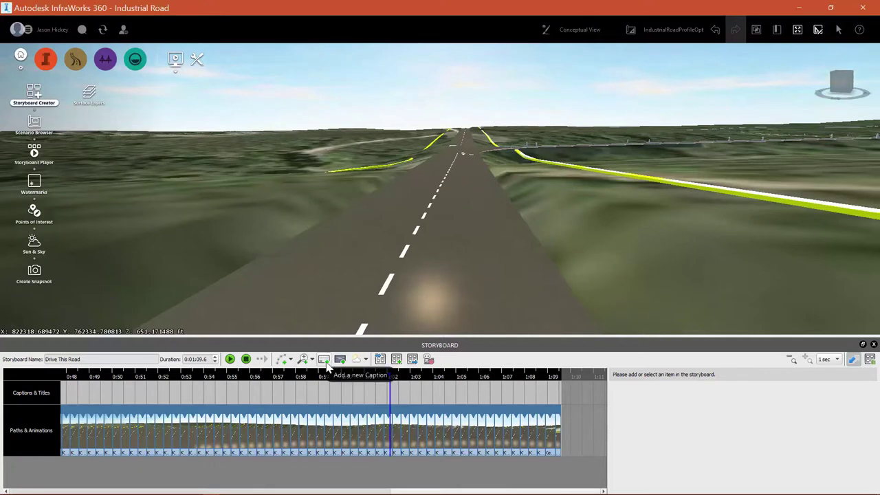
# Add a 'Your caption' caption clip and move it to start around 1:00.6.
pyautogui.click(325, 365)
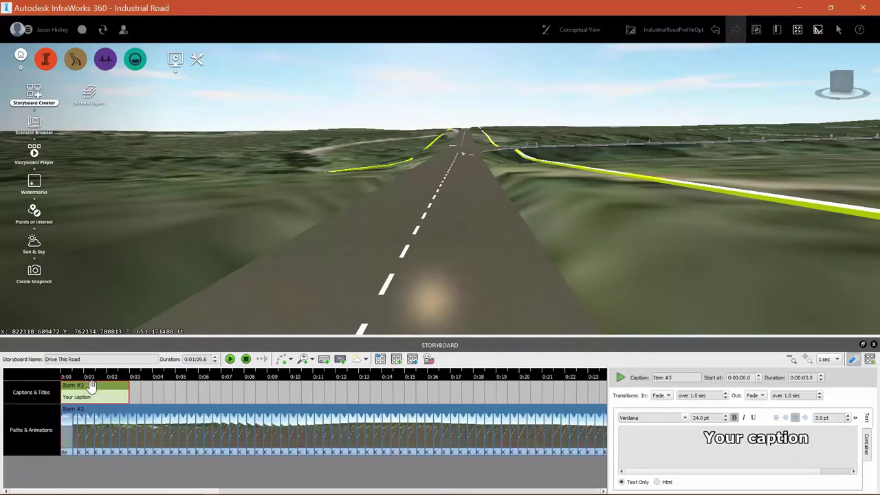
pyautogui.moveTo(92, 392); pyautogui.dragTo(407, 394)
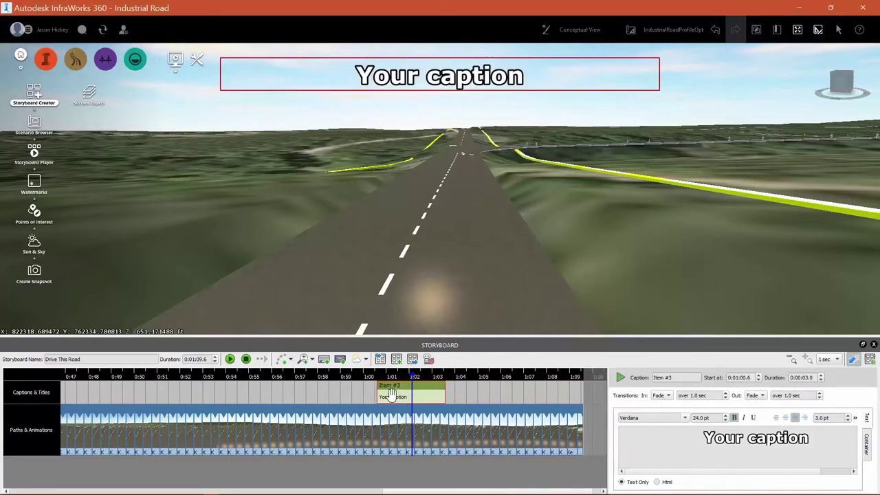
pyautogui.click(764, 450)
# Replace 'Your caption' with the text 'New Subdivision on Right'.
pyautogui.moveTo(806, 443); pyautogui.dragTo(681, 427)
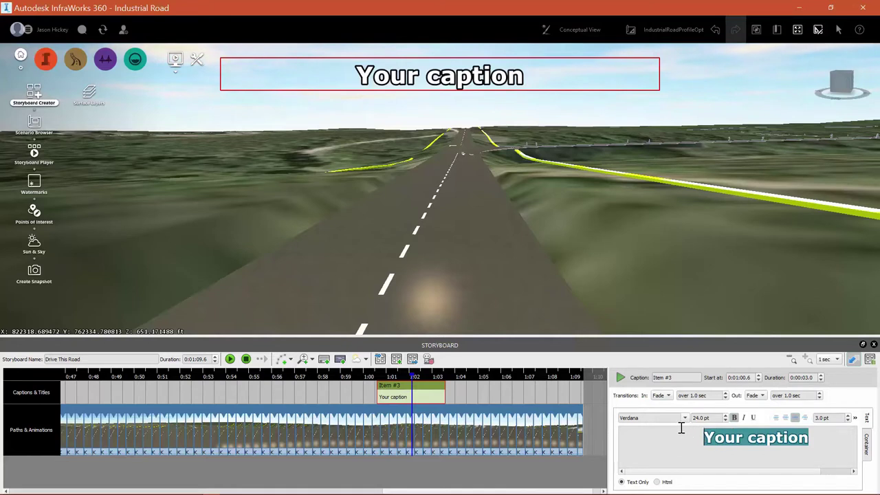
pyautogui.write('New Subi')
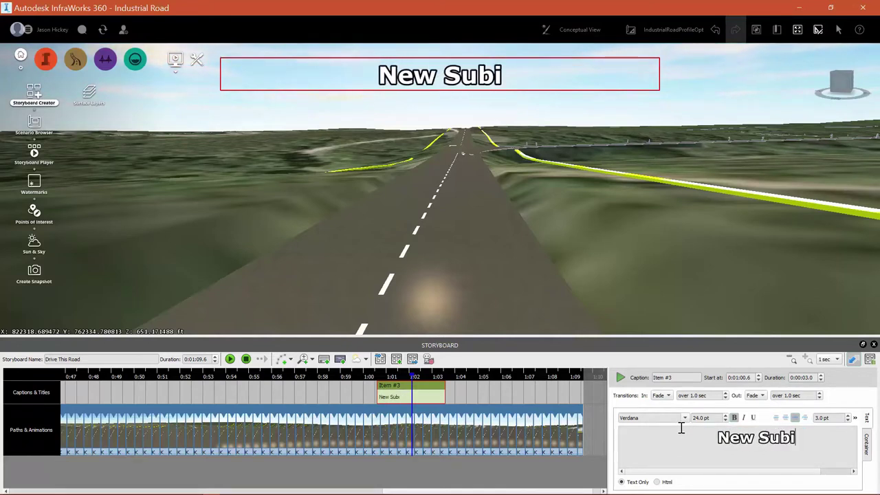
pyautogui.press('BackSpace')
pyautogui.write('div')
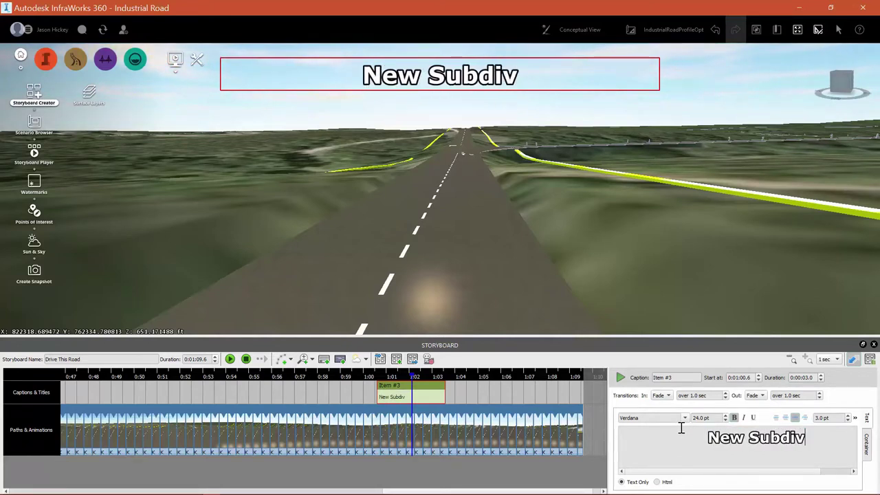
pyautogui.write('ision non')
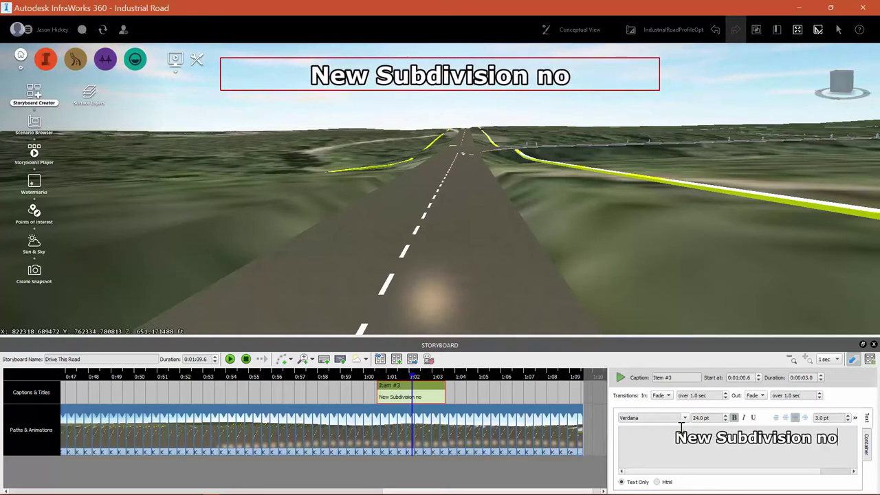
pyautogui.press('BackSpace')
pyautogui.press('BackSpace')
pyautogui.press('BackSpace')
pyautogui.write('on ')
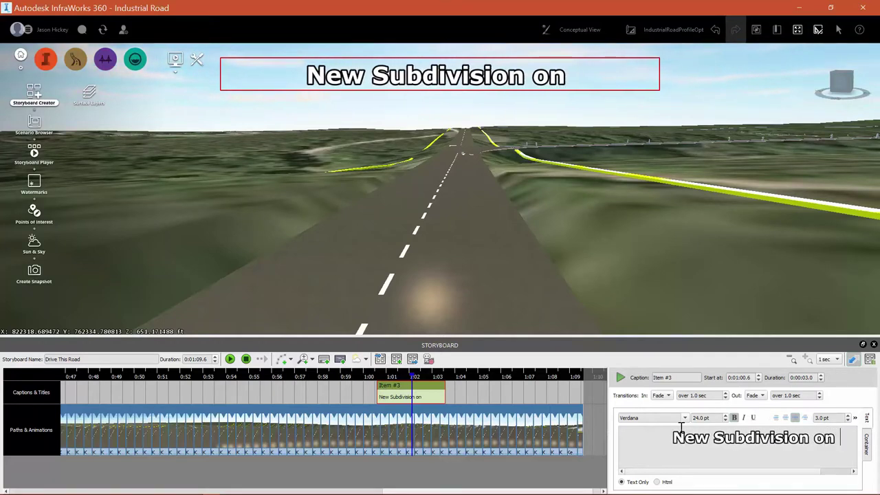
pyautogui.write('Right')
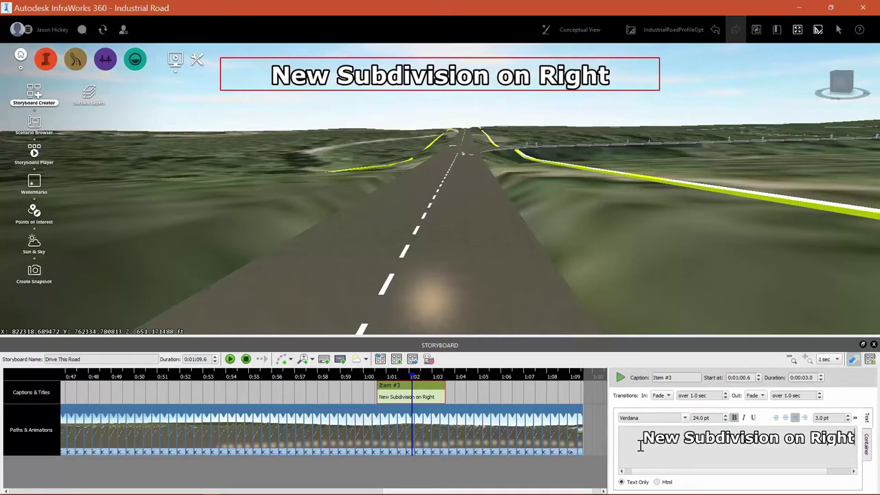
pyautogui.moveTo(643, 437); pyautogui.dragTo(849, 449)
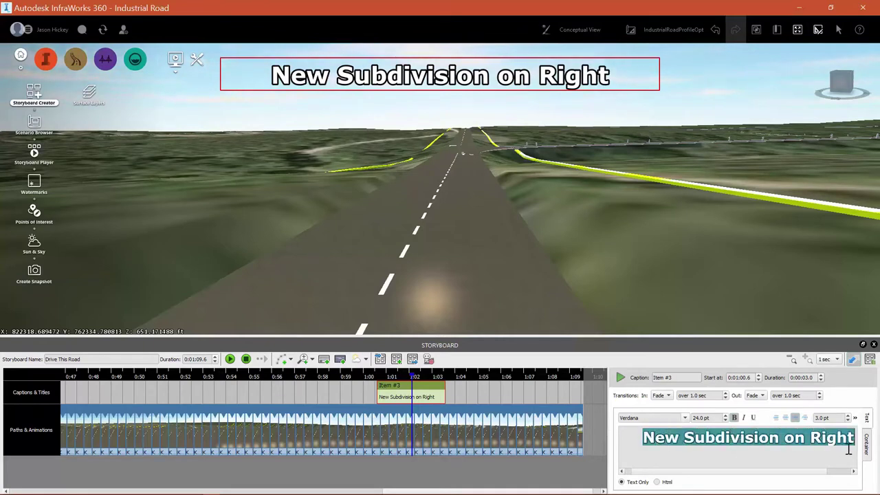
pyautogui.click(771, 454)
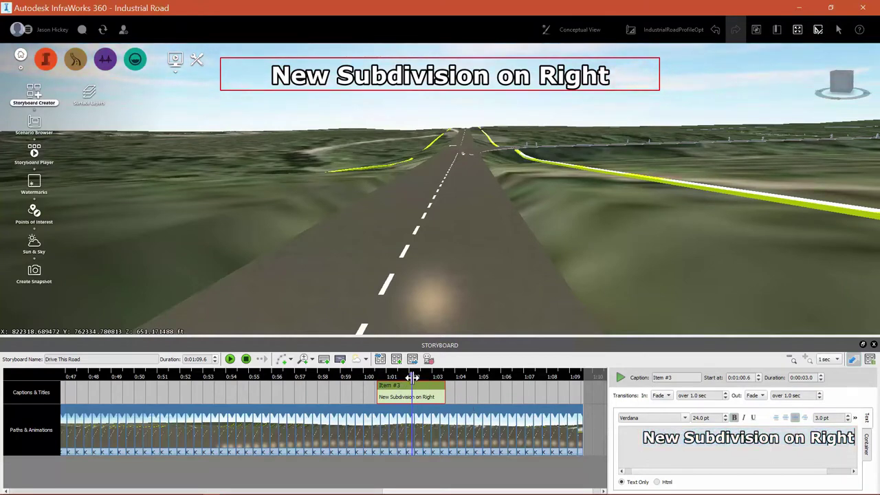
# Preview the caption, then move the current time to about 1:06.5 and the drive's end.
pyautogui.moveTo(413, 377); pyautogui.dragTo(344, 378)
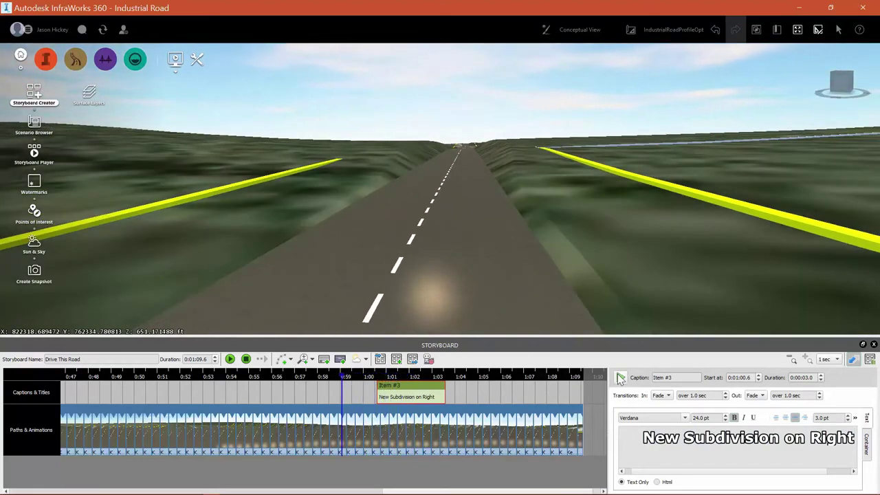
pyautogui.click(620, 377)
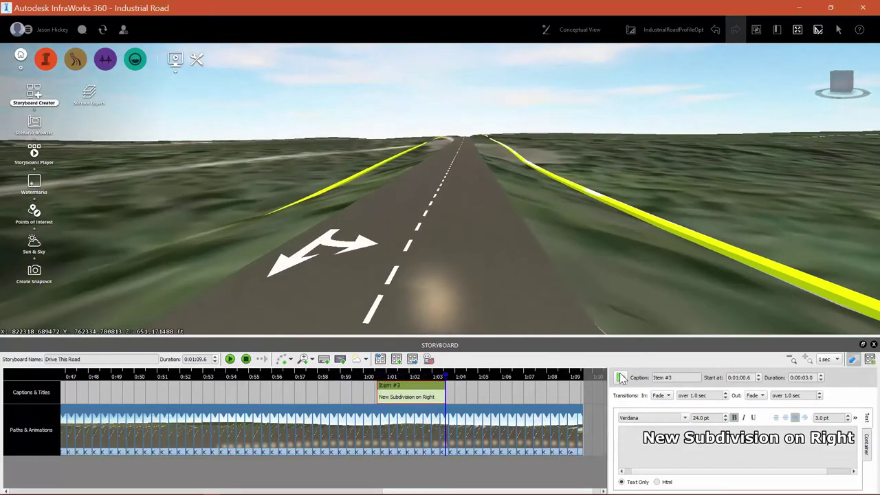
pyautogui.click(620, 377)
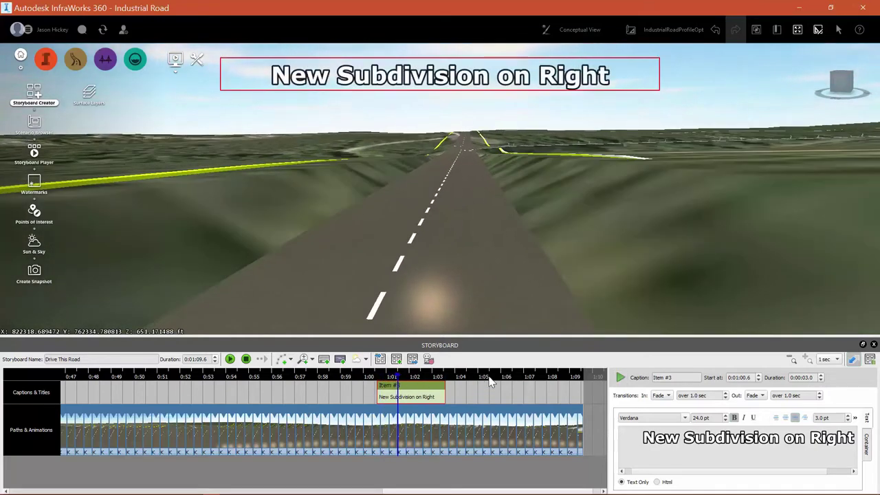
pyautogui.click(396, 377)
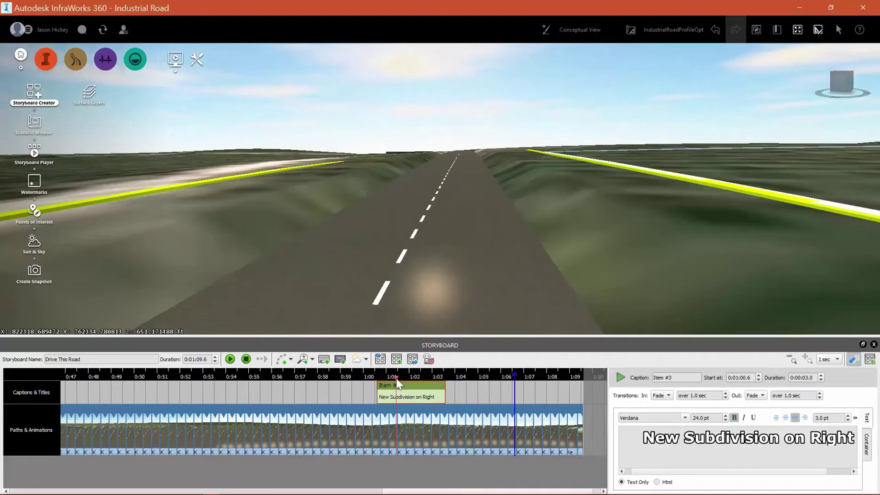
pyautogui.click(521, 379)
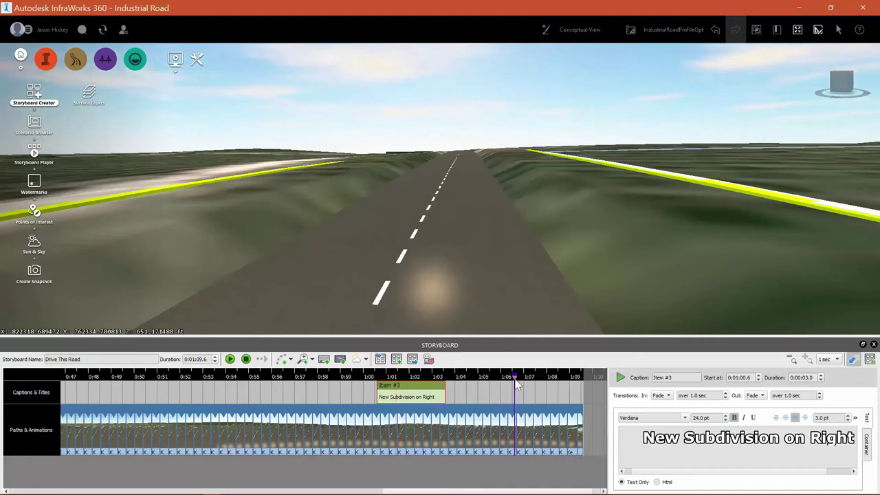
pyautogui.click(595, 378)
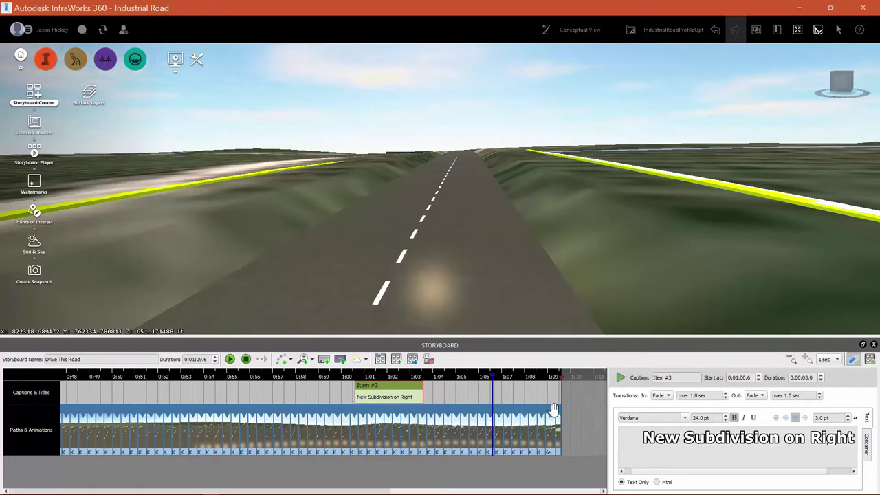
# Add a zoom animation at the end of the drive, checking the view near 1:09.
pyautogui.click(312, 360)
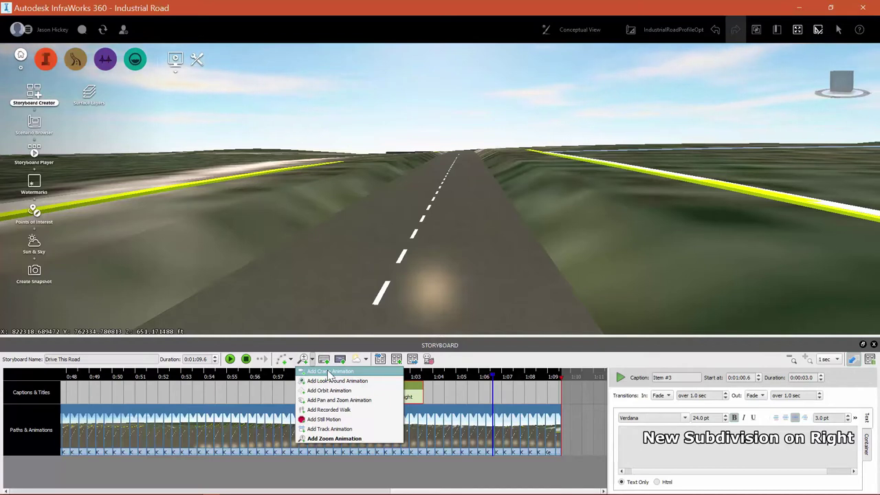
pyautogui.click(330, 439)
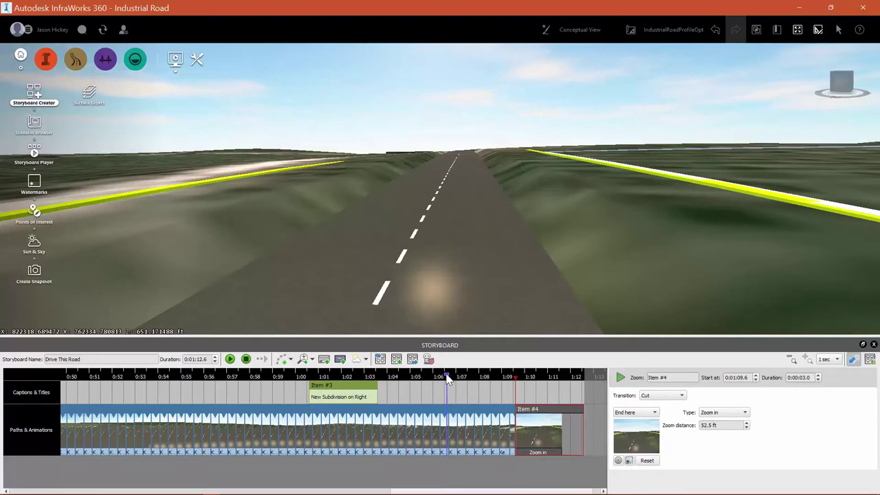
pyautogui.click(514, 380)
pyautogui.moveTo(514, 382)
pyautogui.mouseDown()
pyautogui.moveTo(538, 387)
pyautogui.moveTo(515, 392)
pyautogui.mouseUp()
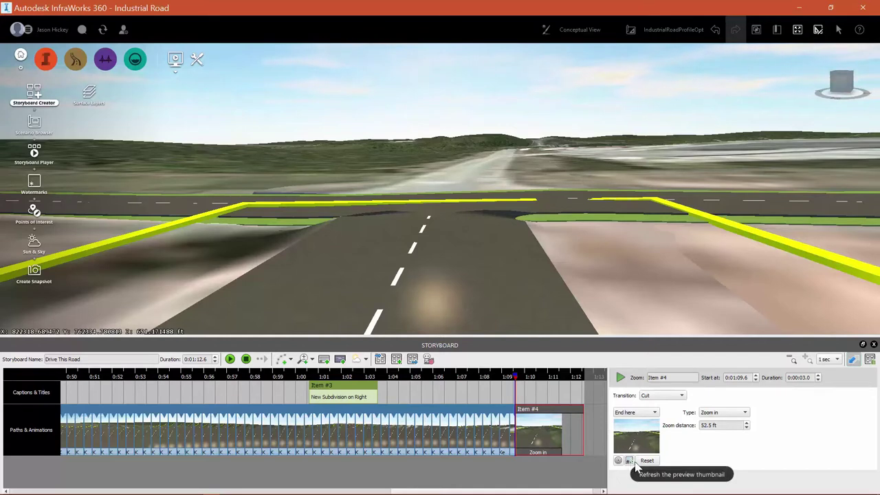
# Reset the zoom clip and set a Cut transition, Zoom out type and 300 ft distance.
pyautogui.click(647, 459)
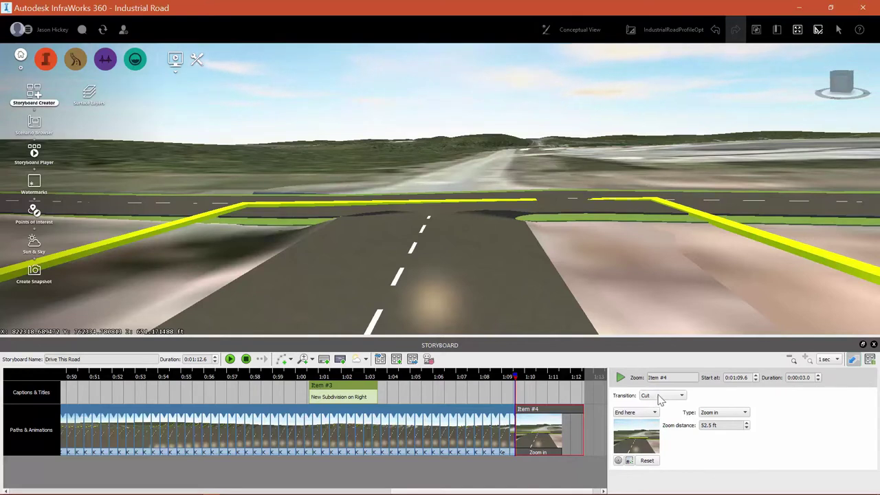
pyautogui.click(658, 397)
pyautogui.click(658, 397)
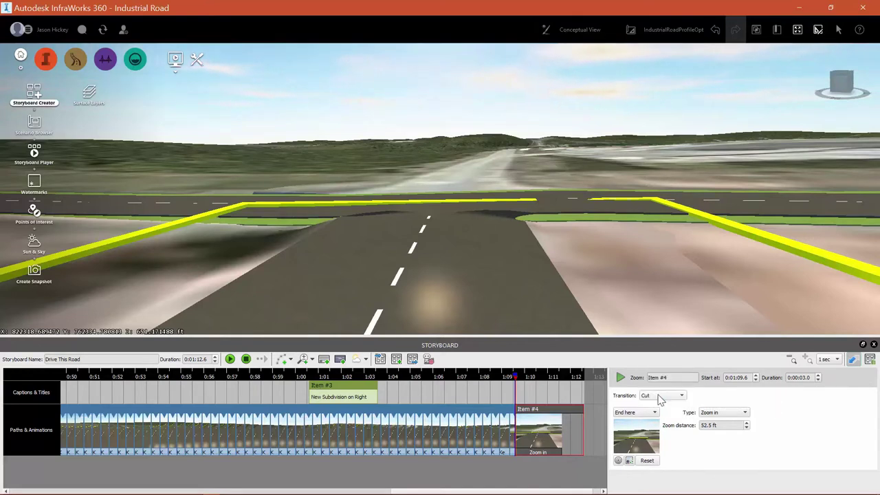
pyautogui.click(710, 413)
pyautogui.click(714, 423)
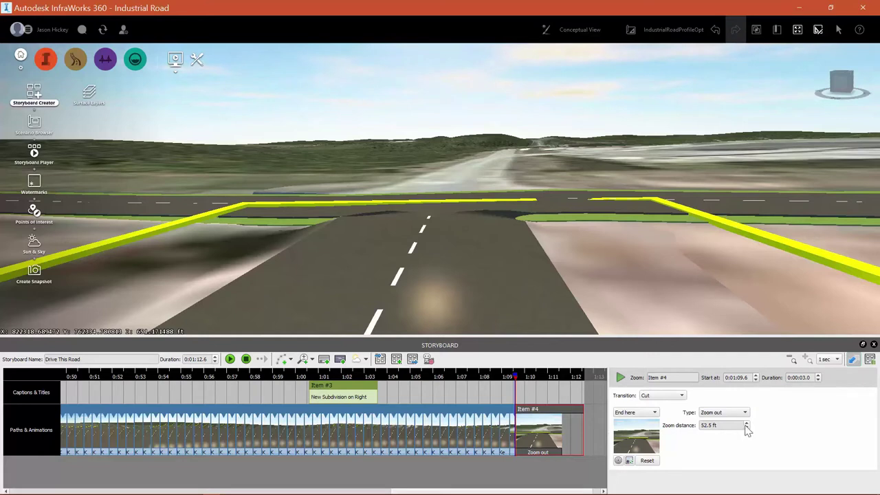
pyautogui.moveTo(737, 425); pyautogui.dragTo(666, 430)
pyautogui.write('300')
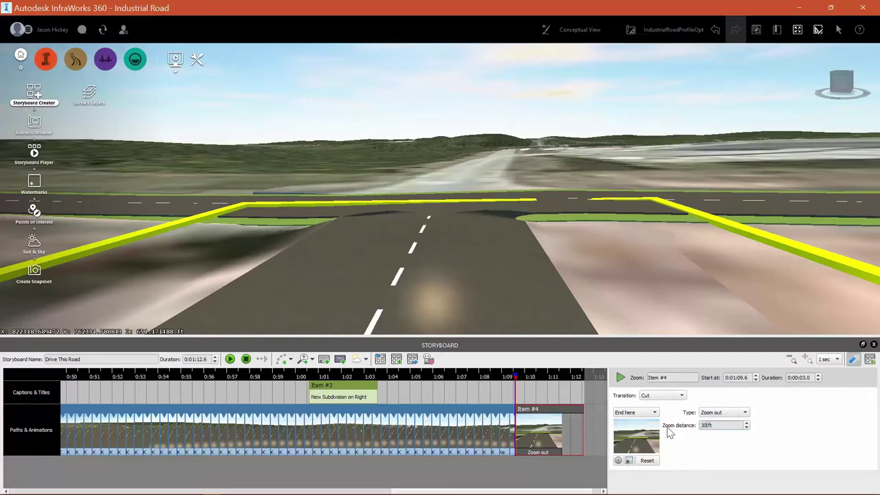
pyautogui.press('Return')
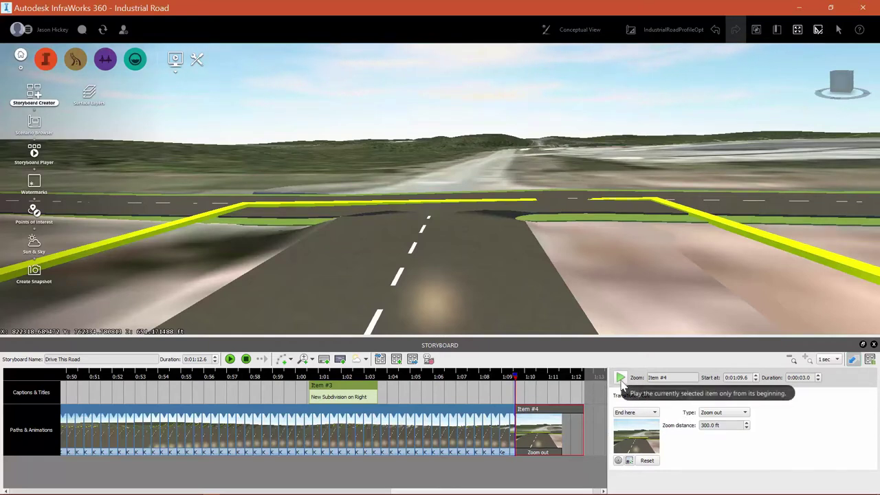
# Make the zoom start here, then preview it from about 1:06.
pyautogui.click(635, 413)
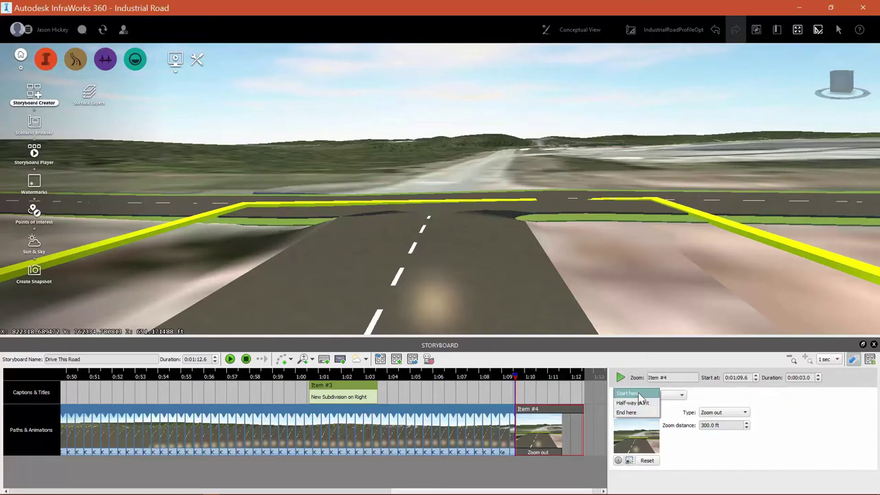
pyautogui.click(629, 396)
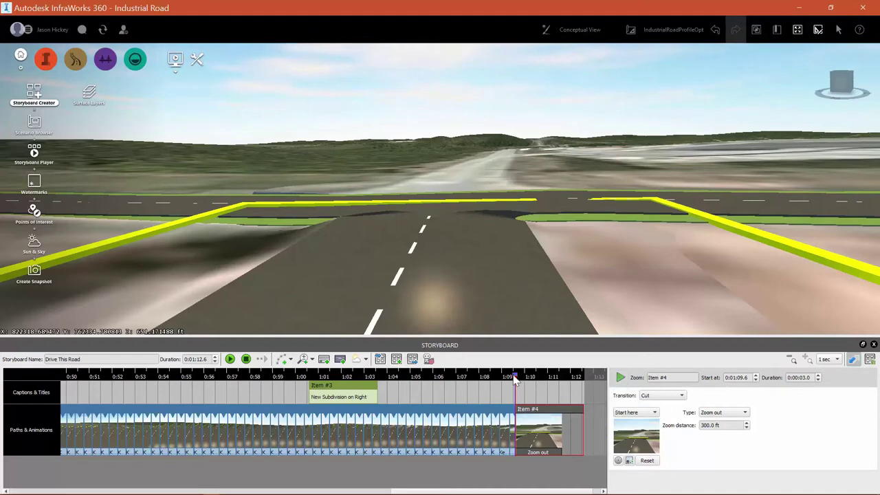
pyautogui.moveTo(516, 380); pyautogui.dragTo(446, 383)
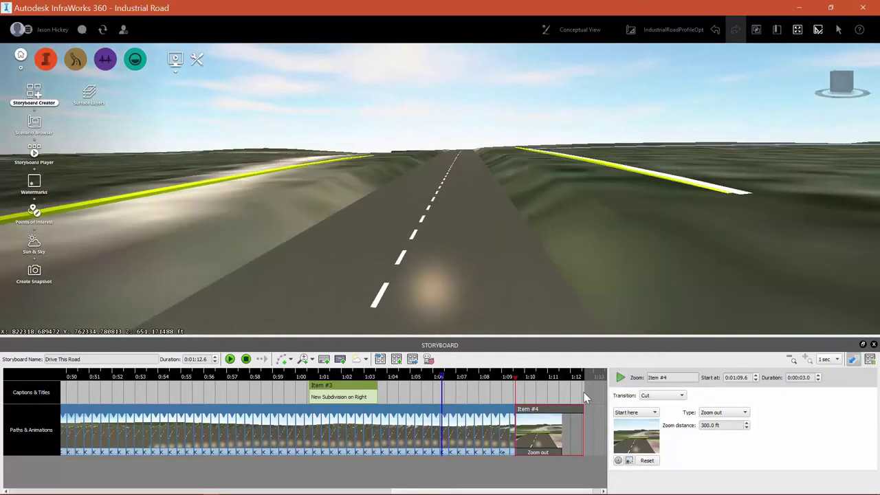
pyautogui.click(620, 378)
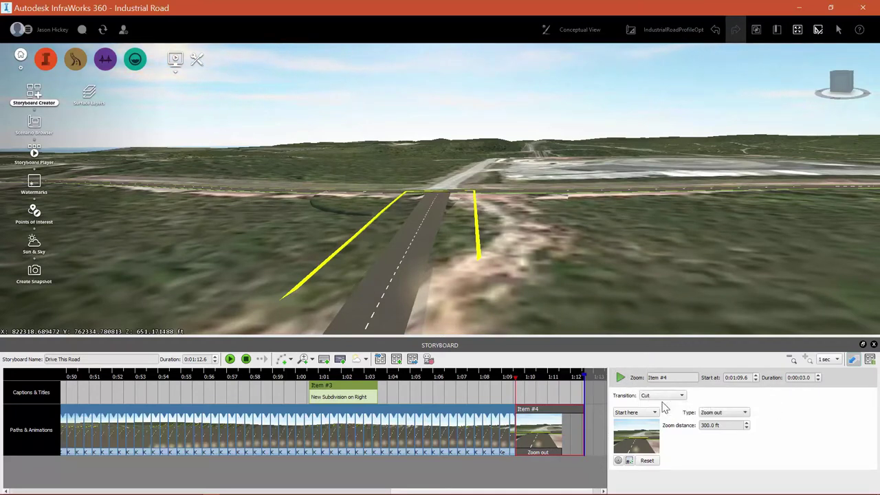
# Add a Crane animation after the zoom clip, keeping its type as Crane up.
pyautogui.click(312, 360)
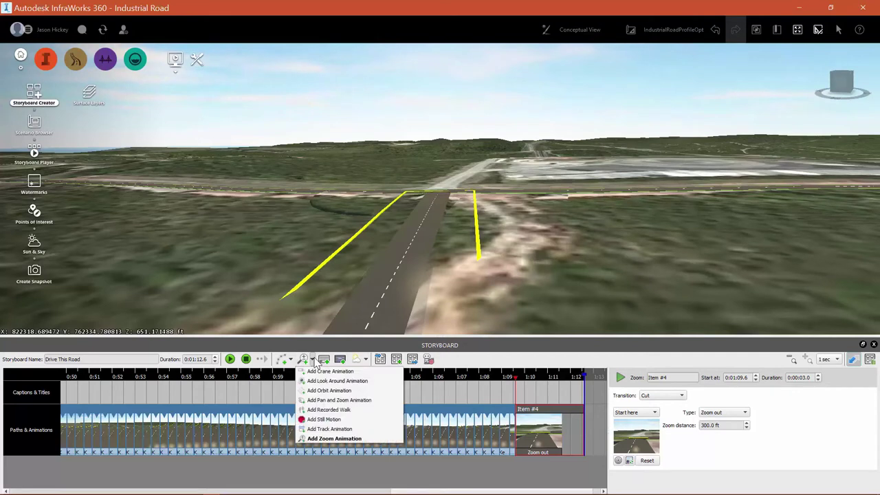
pyautogui.click(343, 372)
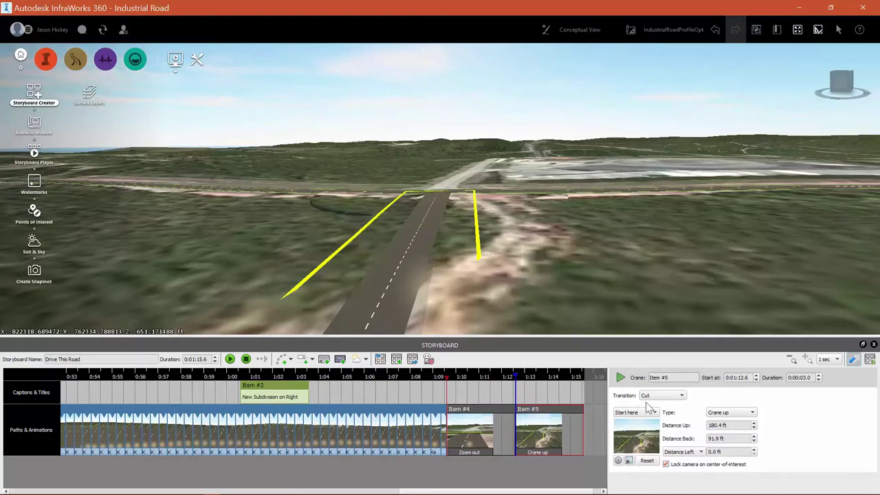
pyautogui.click(729, 412)
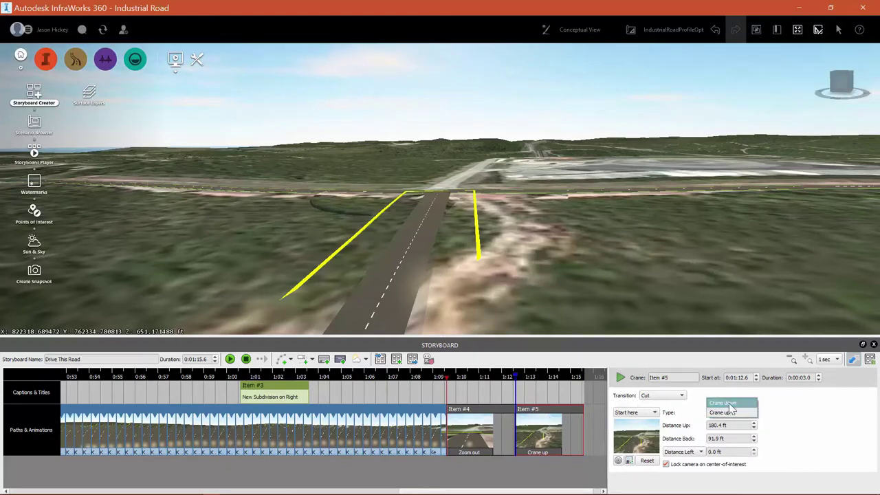
pyautogui.click(744, 414)
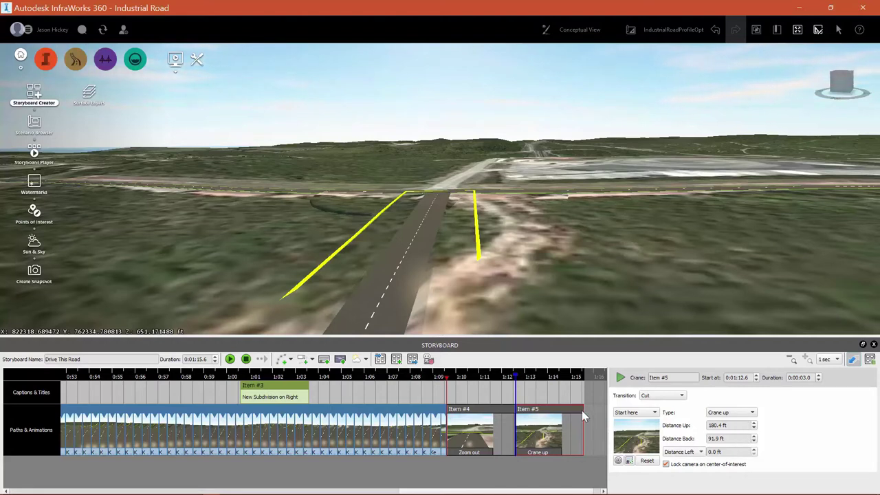
# Delete the Zoom out clip (Item #4) and set the crane clip to Start here.
pyautogui.click(483, 411)
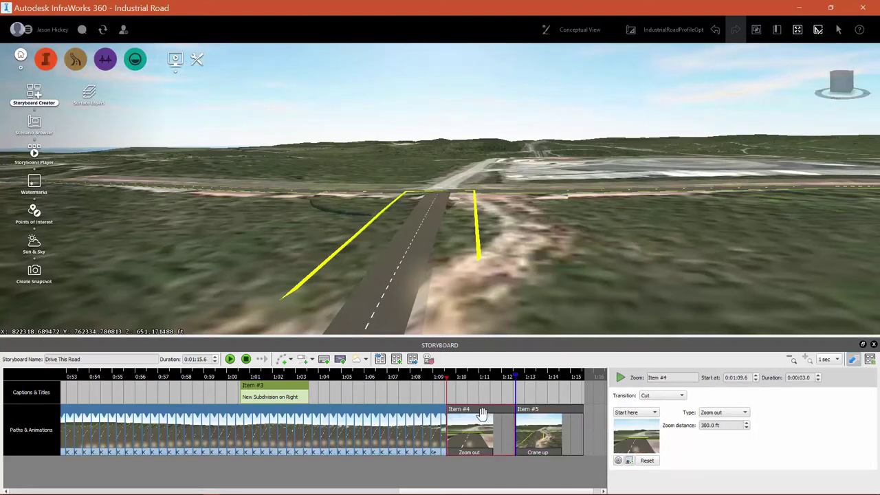
pyautogui.press('Delete')
pyautogui.moveTo(547, 415); pyautogui.dragTo(481, 421)
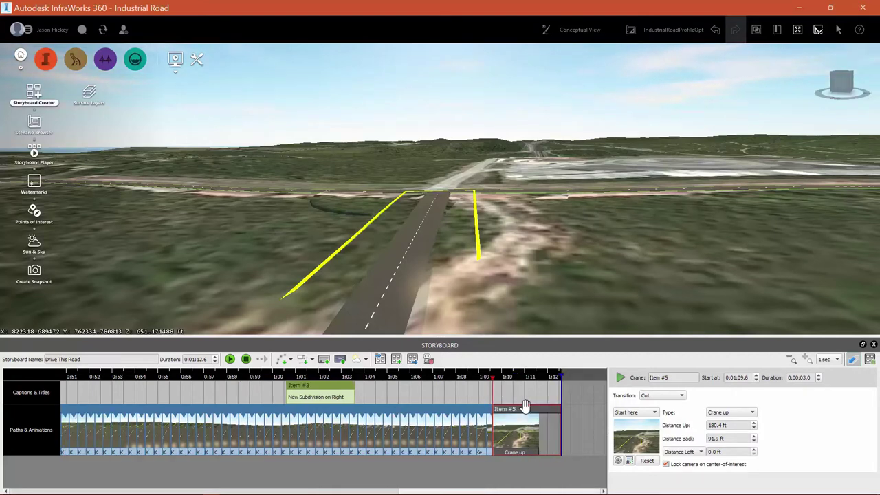
pyautogui.click(635, 411)
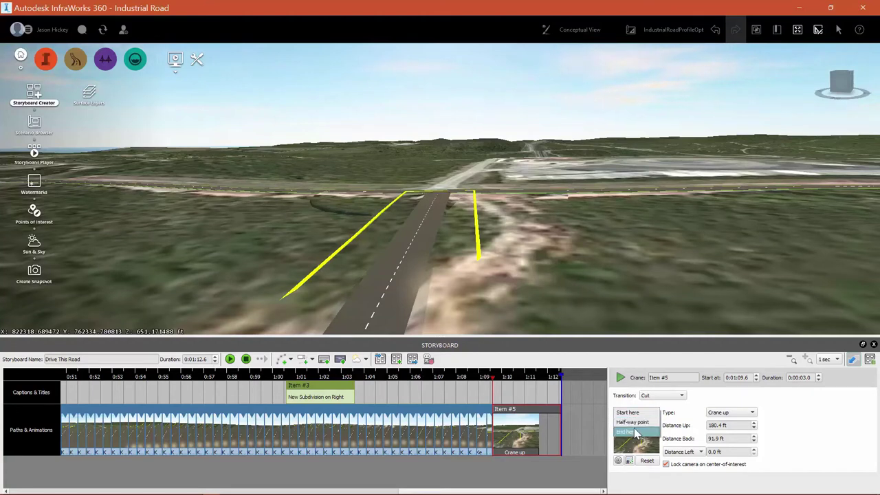
pyautogui.click(627, 432)
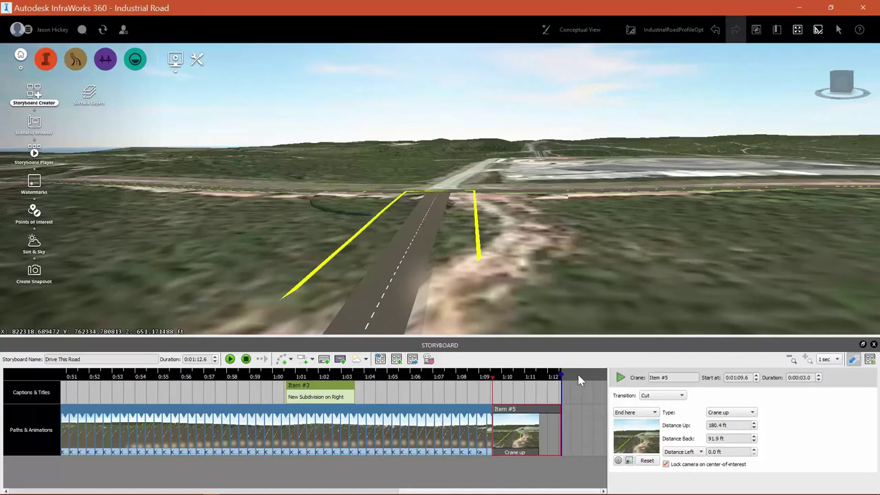
# Preview the crane-up move, replaying it from the start of the clip.
pyautogui.click(620, 378)
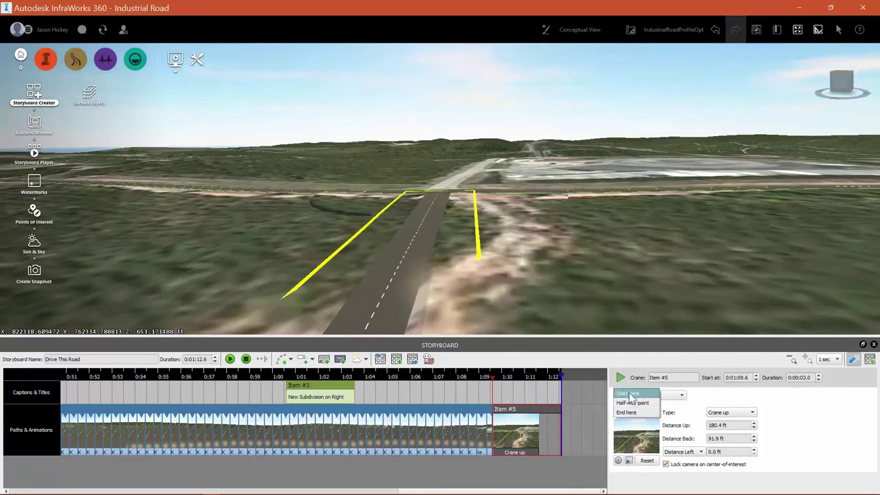
pyautogui.scroll(1, 654, 411)
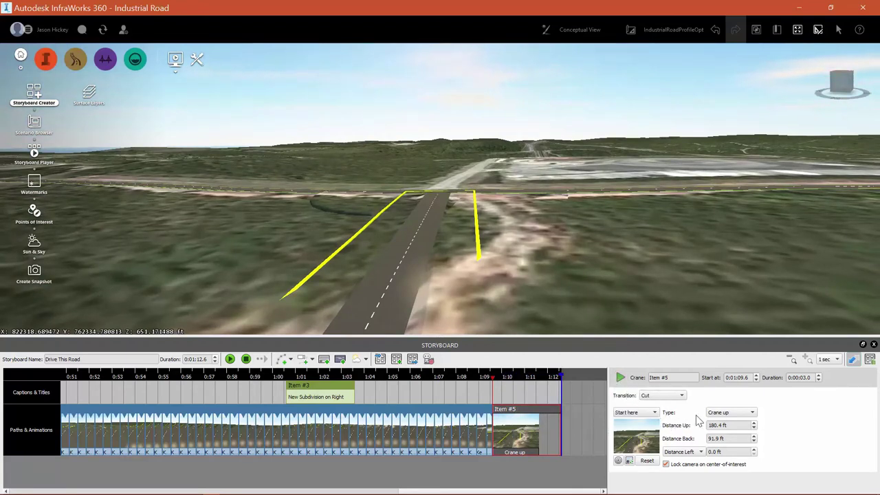
pyautogui.moveTo(560, 380); pyautogui.dragTo(492, 373)
pyautogui.click(620, 377)
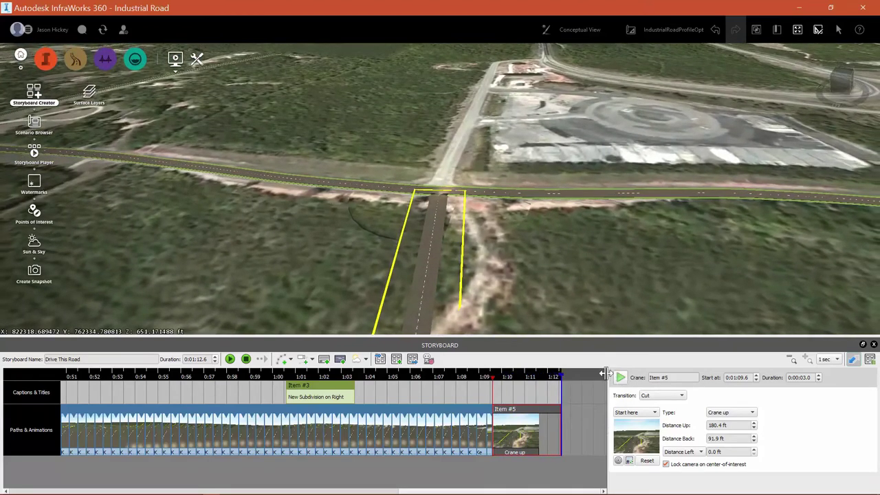
# Add a 3-second Look around animation after the crane clip and play it.
pyautogui.click(312, 360)
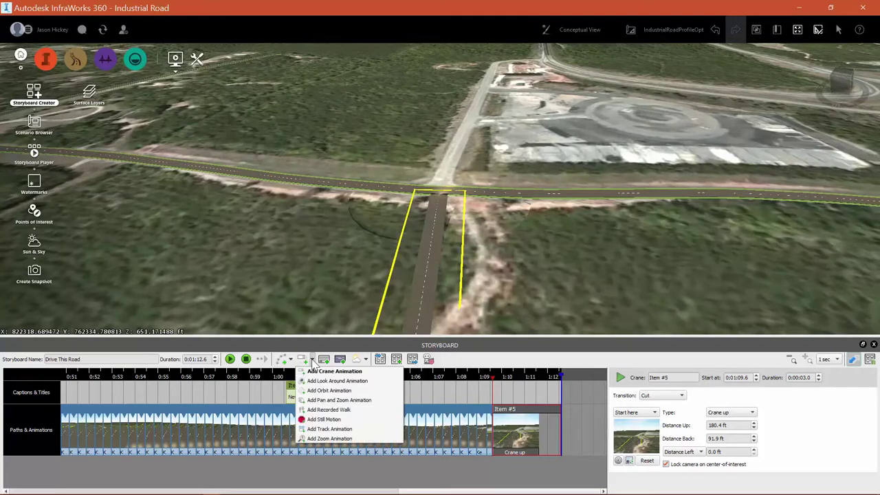
pyautogui.click(339, 381)
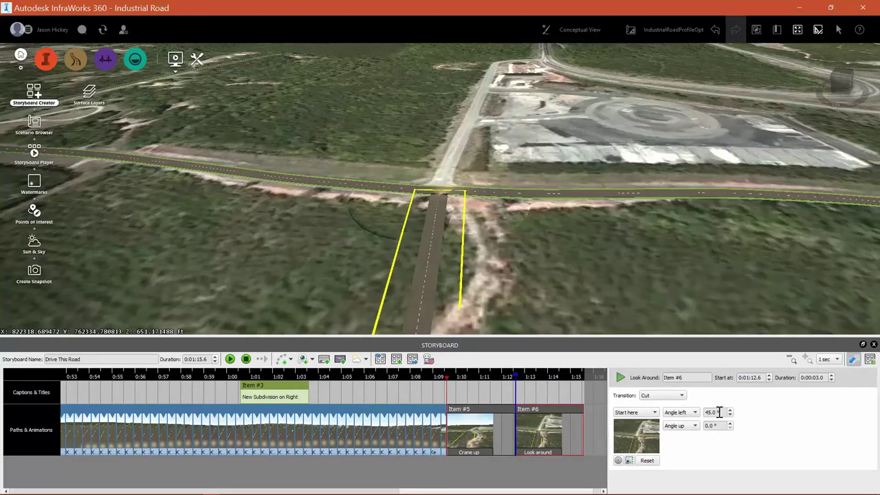
pyautogui.click(620, 377)
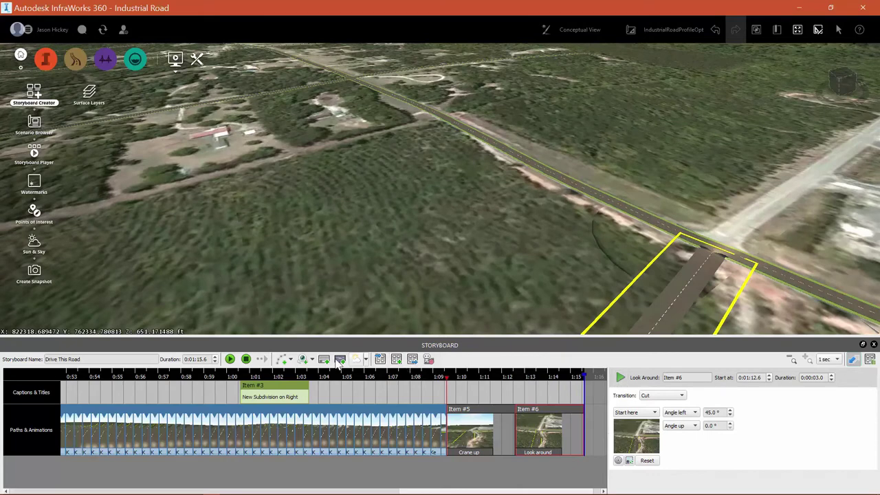
# Add Look around animation Item #7 turning the camera 90° to the right, then preview it.
pyautogui.click(303, 360)
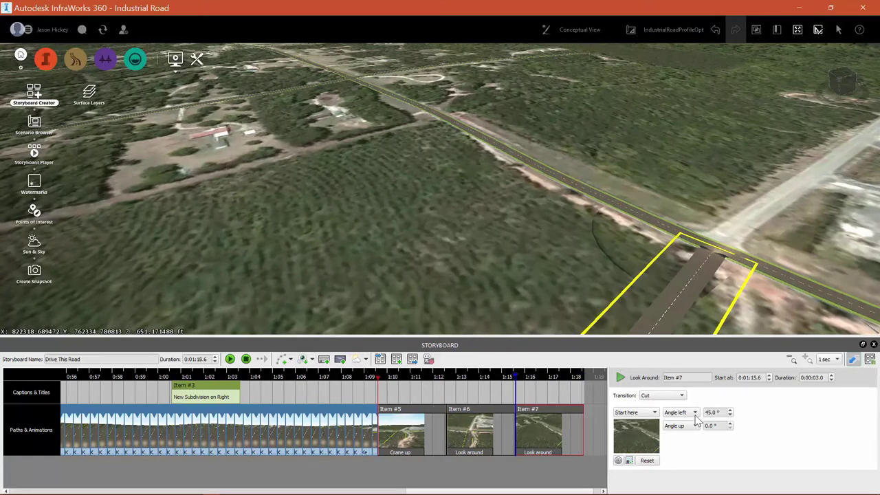
pyautogui.click(694, 412)
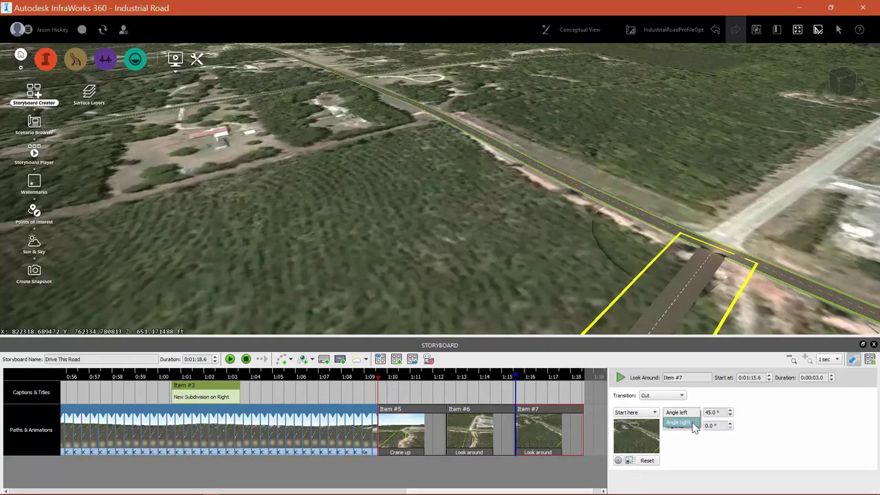
pyautogui.click(679, 422)
pyautogui.click(724, 413)
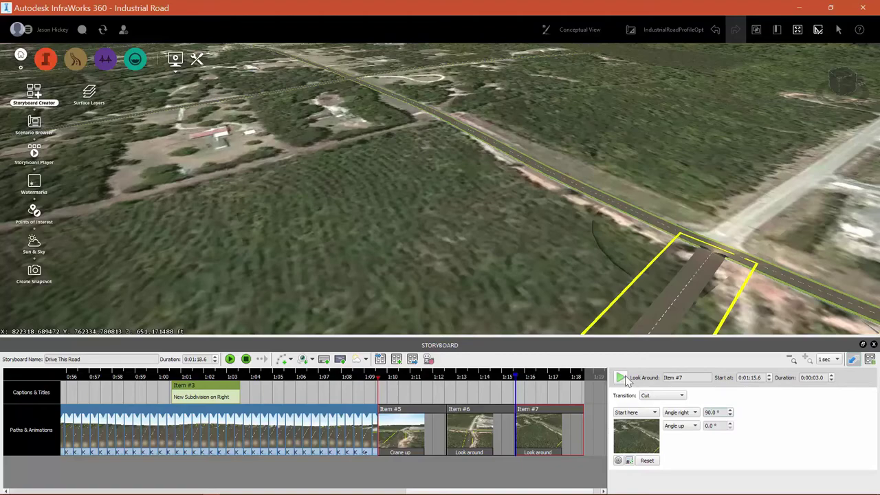
pyautogui.click(621, 378)
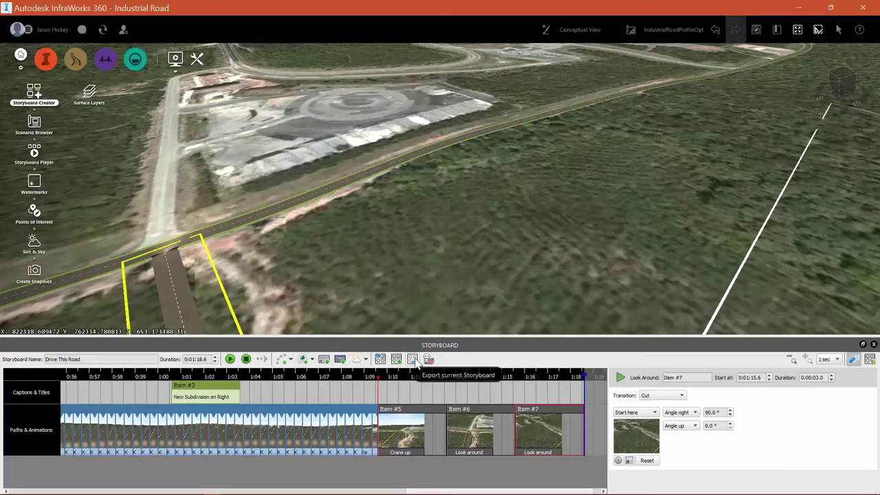
pyautogui.click(413, 358)
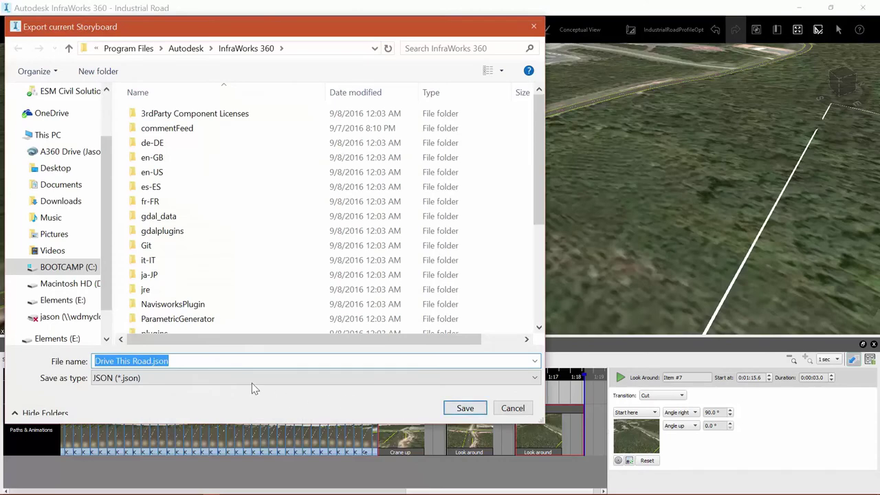
pyautogui.click(202, 379)
pyautogui.click(113, 392)
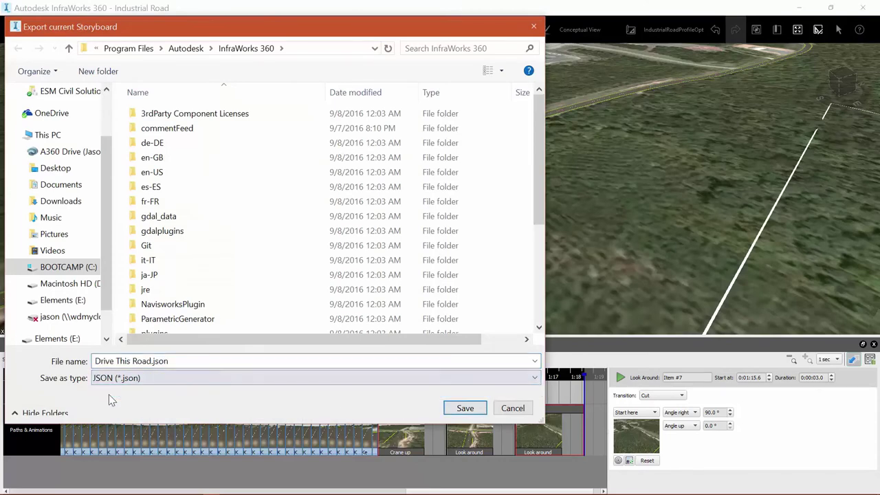
pyautogui.click(512, 409)
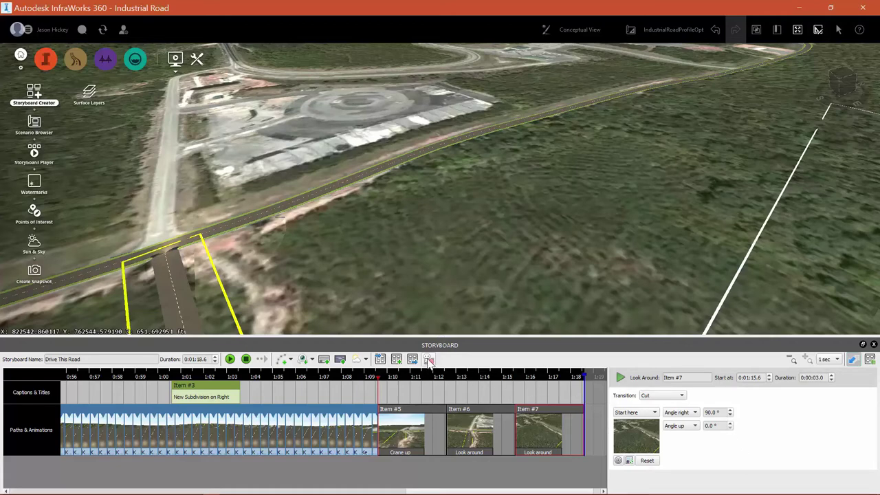
pyautogui.click(427, 360)
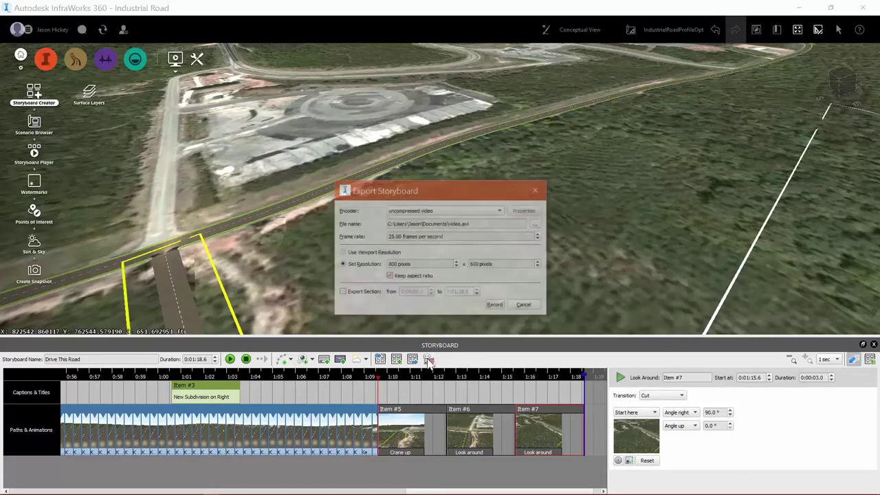
# Set the export encoder to uncompressed video at the viewport's resolution.
pyautogui.click(475, 212)
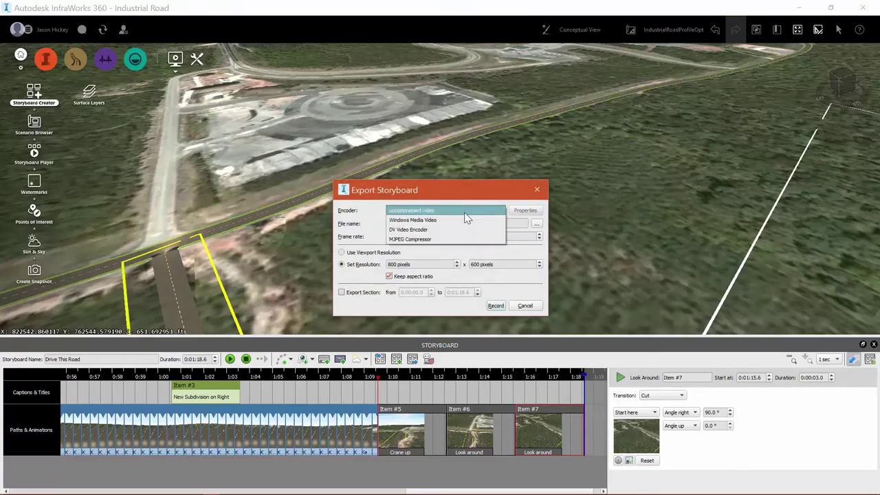
pyautogui.click(421, 239)
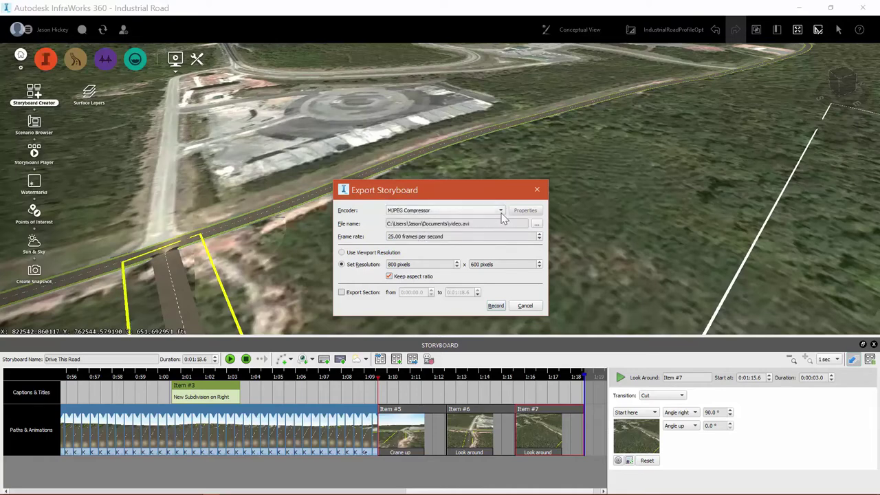
pyautogui.click(502, 210)
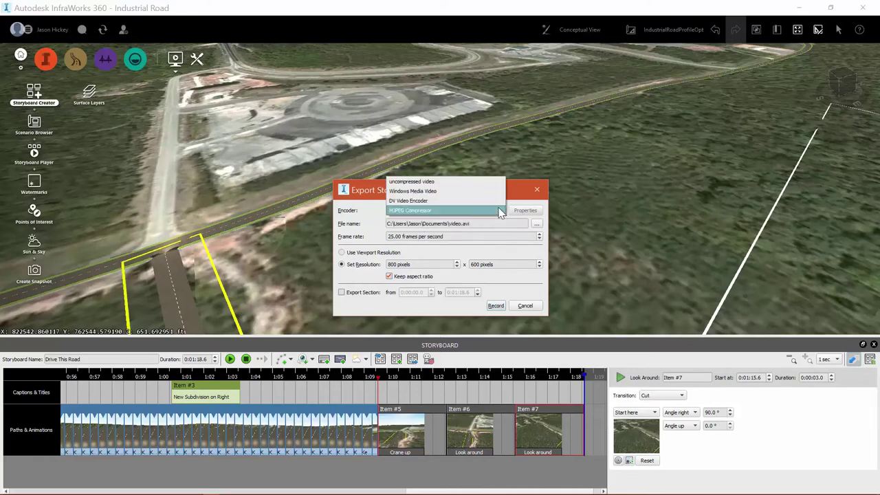
pyautogui.click(473, 183)
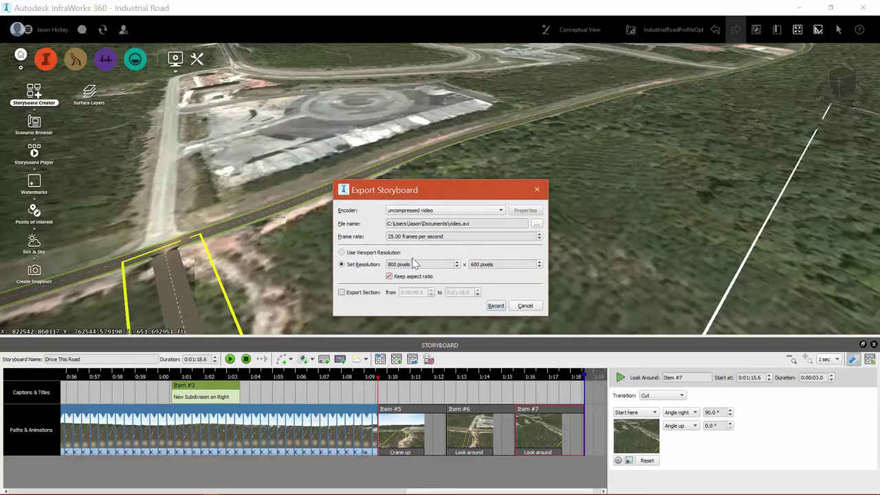
pyautogui.click(343, 252)
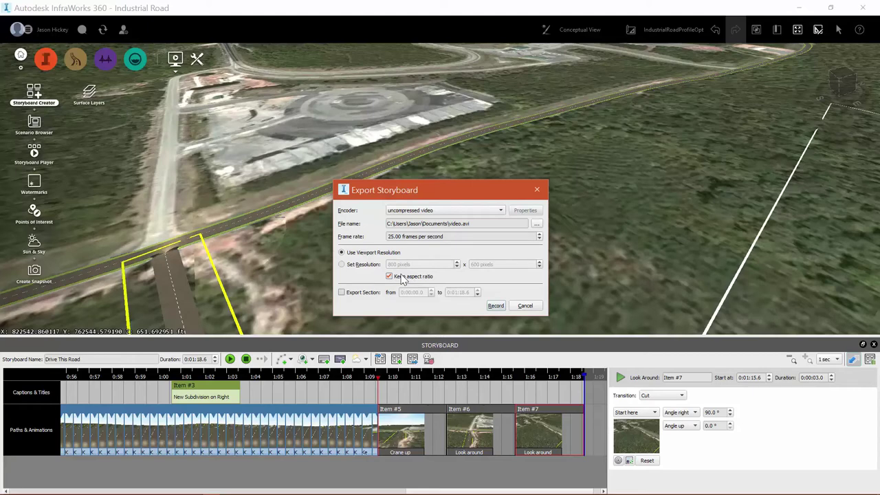
# Name the output file drivealong.avi and start recording the storyboard video.
pyautogui.click(475, 223)
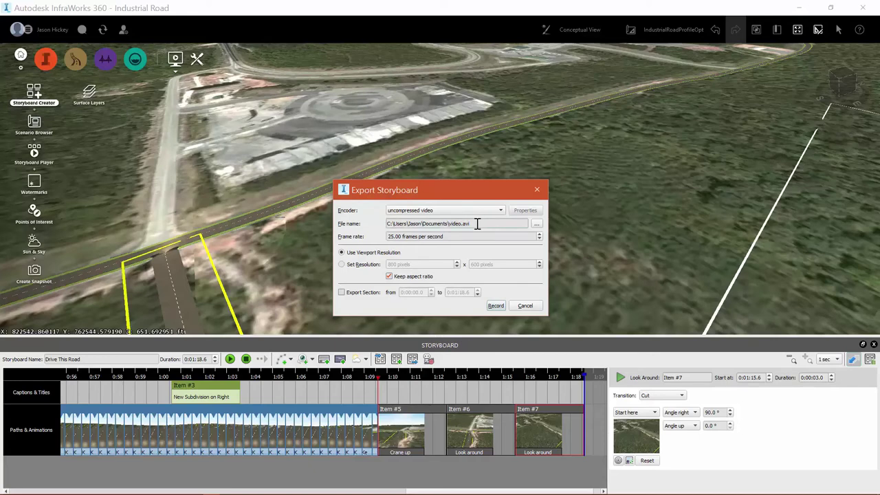
pyautogui.click(536, 226)
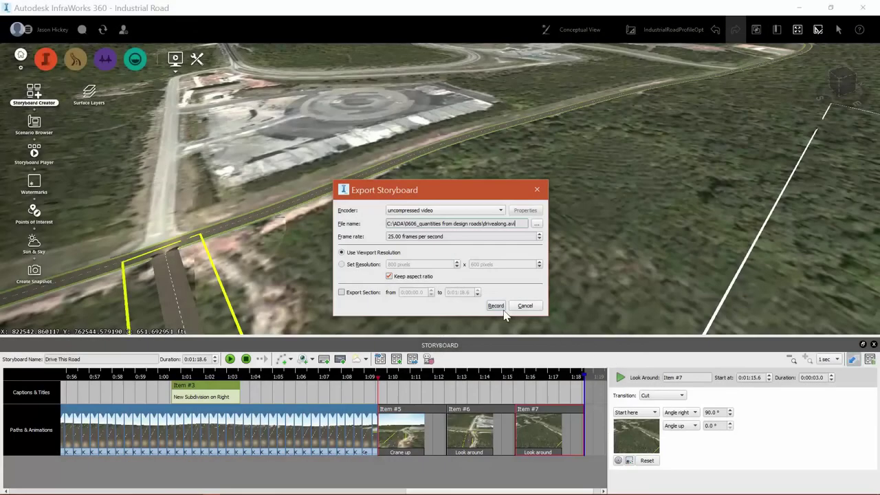
pyautogui.click(495, 306)
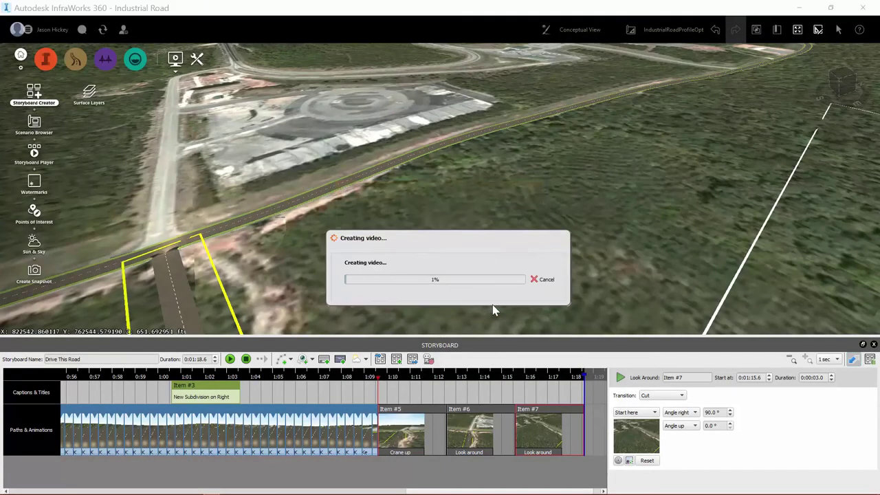